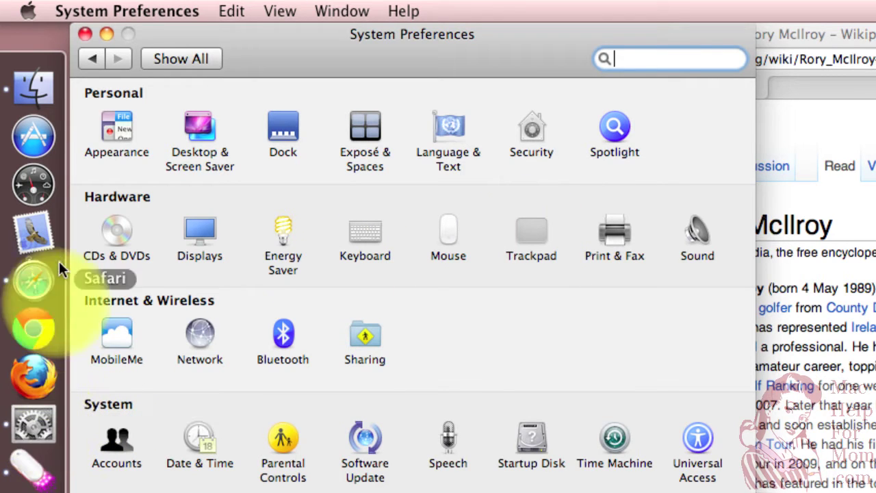
- Open the Trackpad pane from System Preferences via the Apple menu
left_click(28, 11)
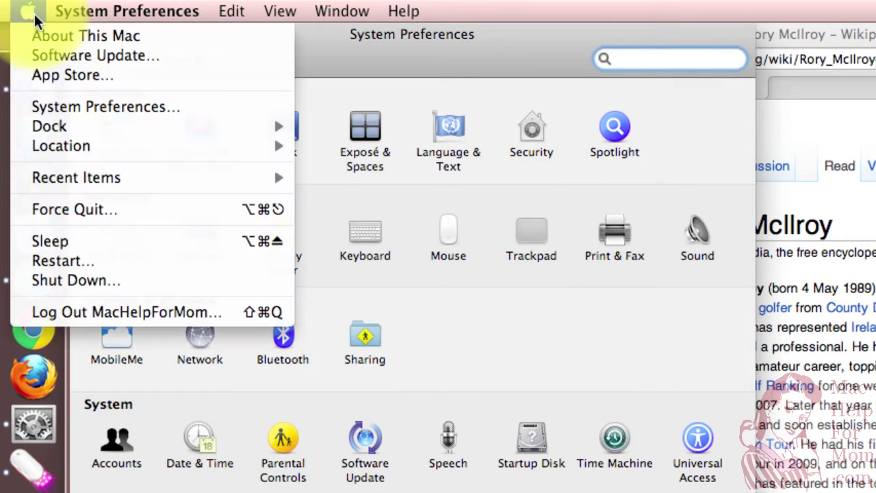
left_click(67, 107)
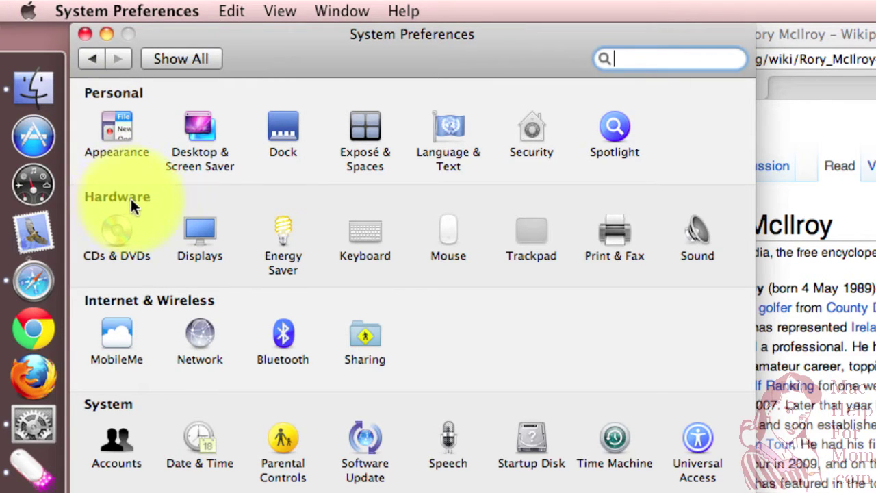
left_click(535, 236)
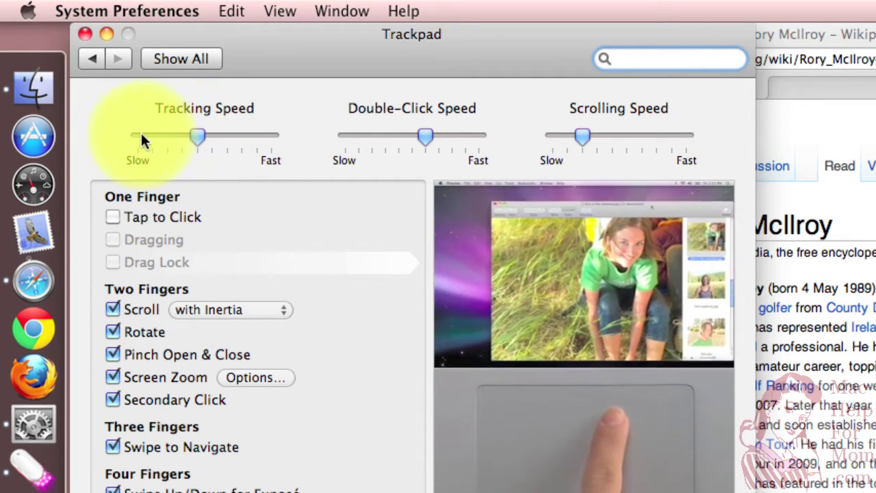
- Move the Tracking Speed slider to Slow, then Fast, then back to the middle
left_click(140, 132)
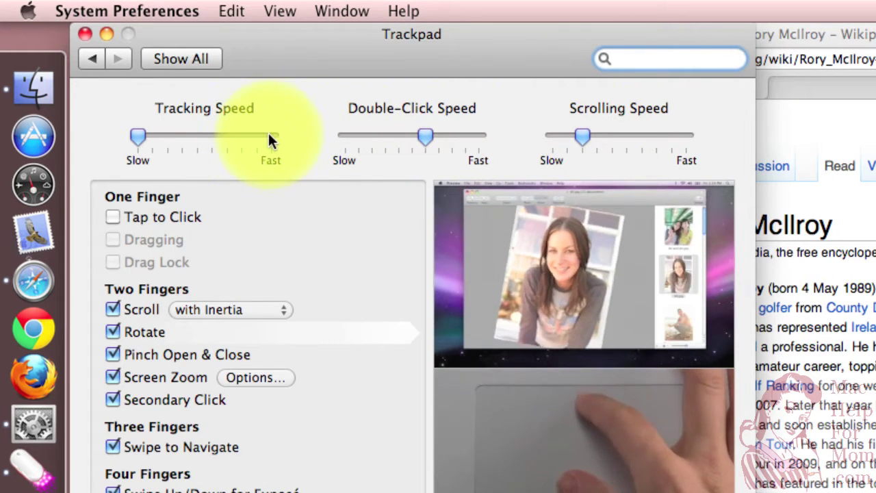
left_click(273, 134)
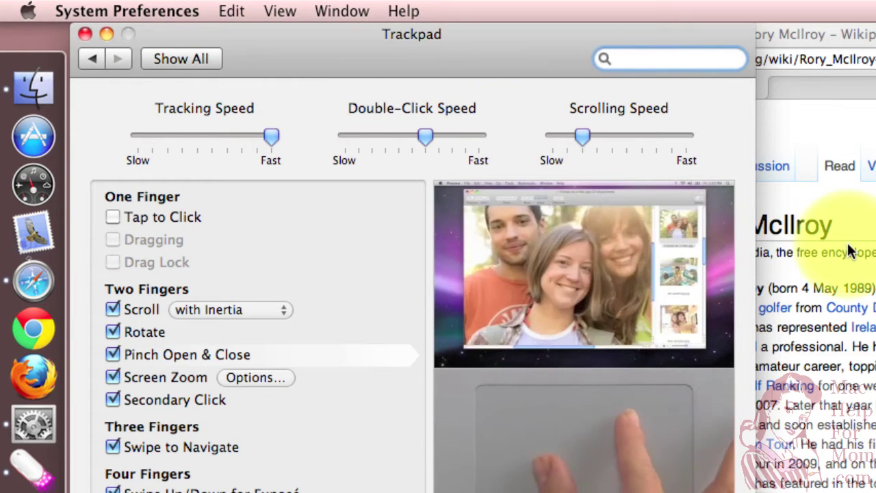
left_click(196, 134)
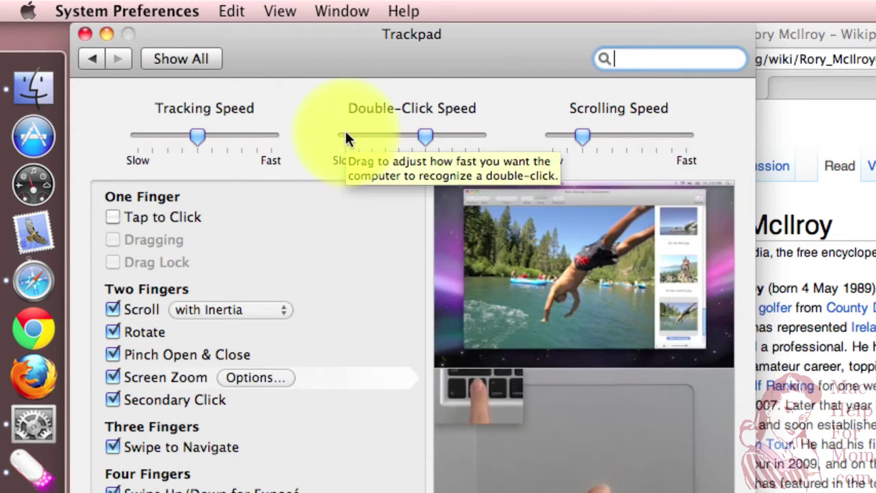
- Set Double-Click Speed to Slow and test it on the words 'McIlroy' and 'Rory' in Safari
left_click(345, 136)
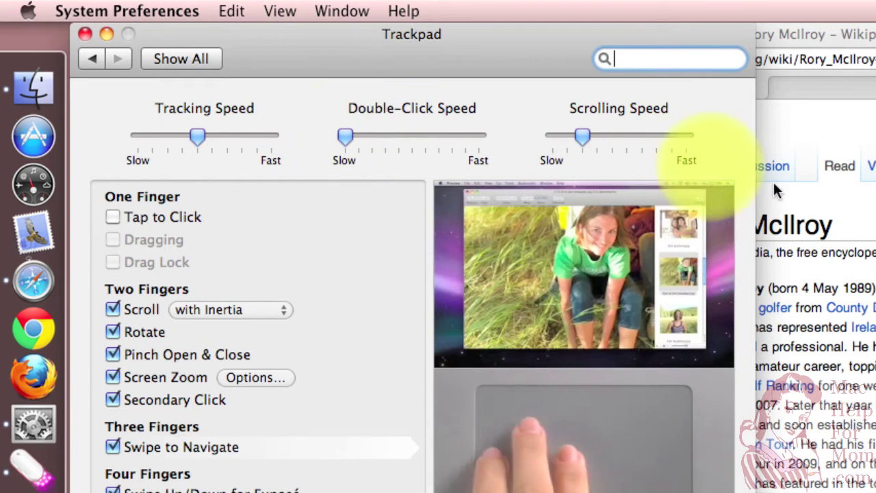
left_click(851, 218)
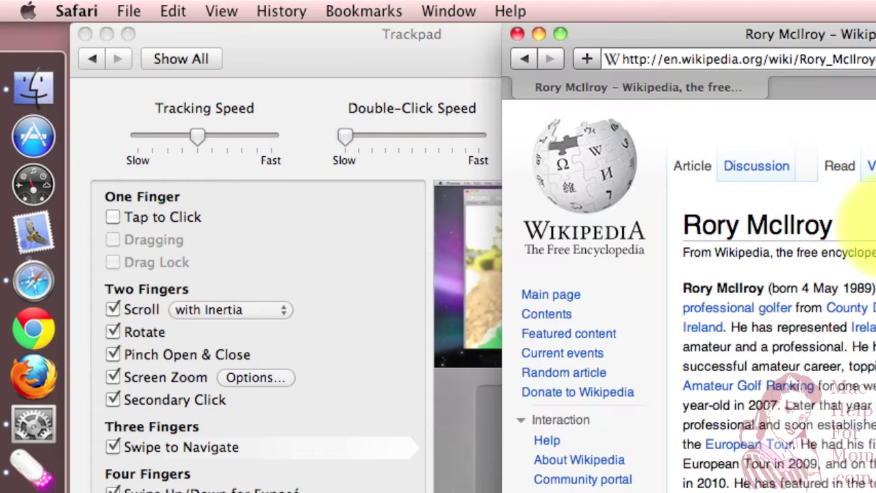
double_click(797, 226)
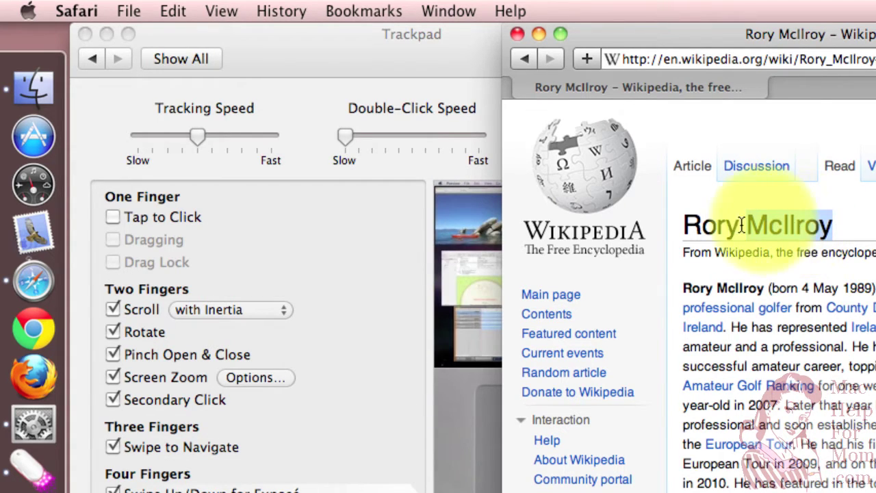
double_click(719, 229)
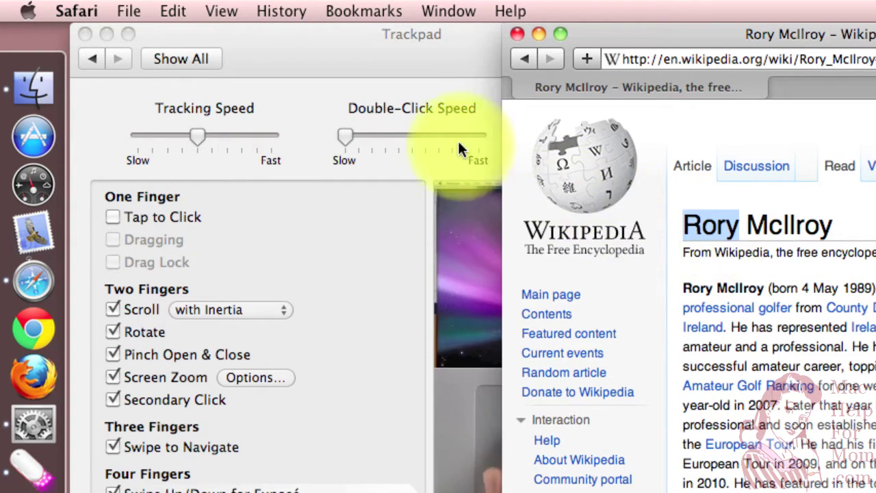
- Set Double-Click Speed to Fast, retest on the article title, then return it to the middle
left_click(475, 136)
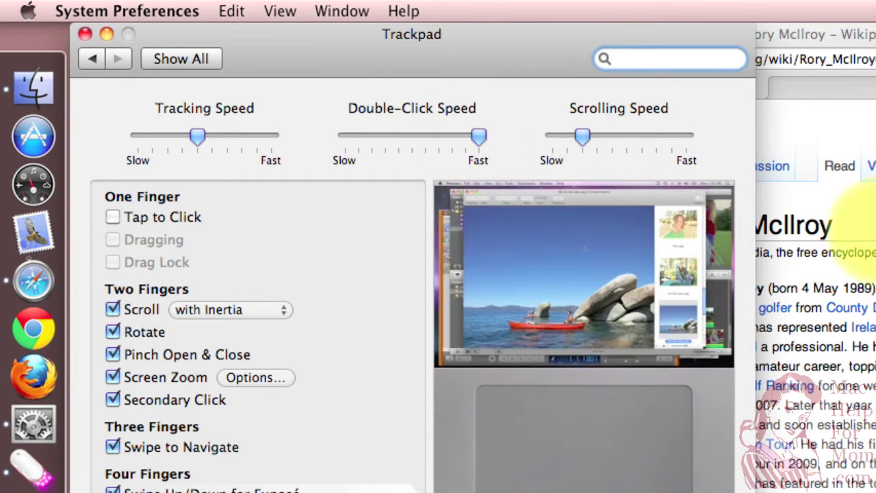
left_click(804, 233)
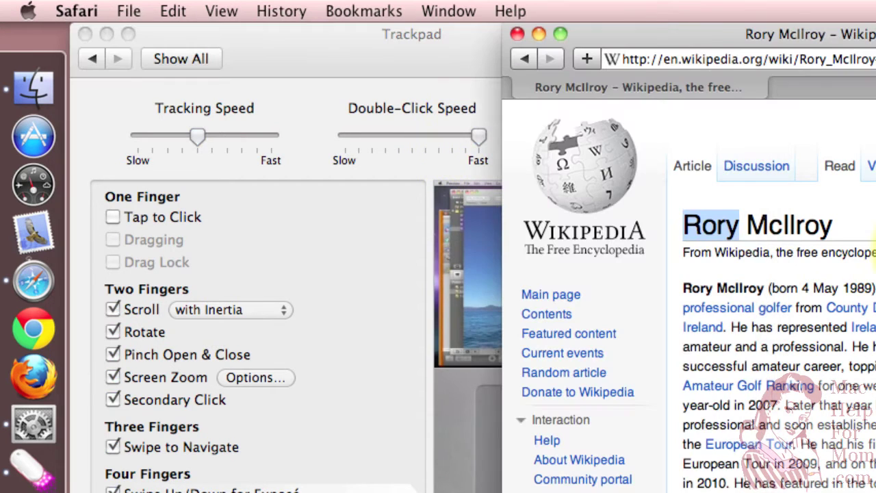
left_click(798, 227)
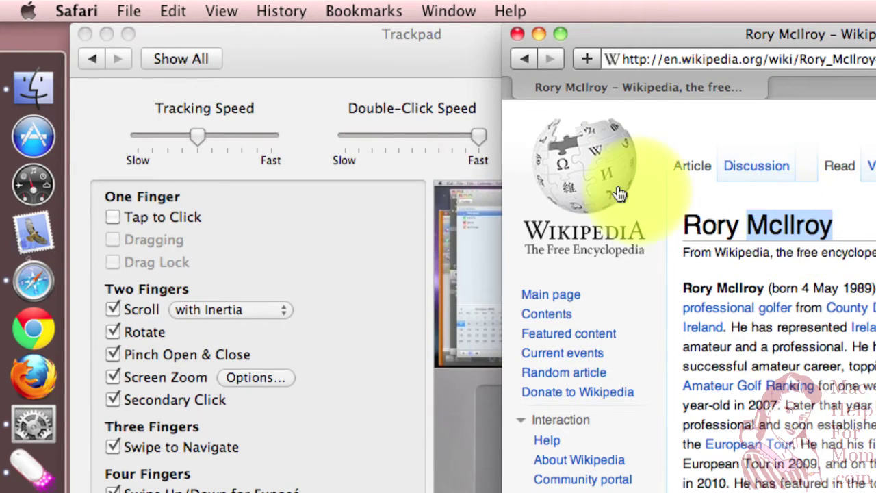
left_click(424, 135)
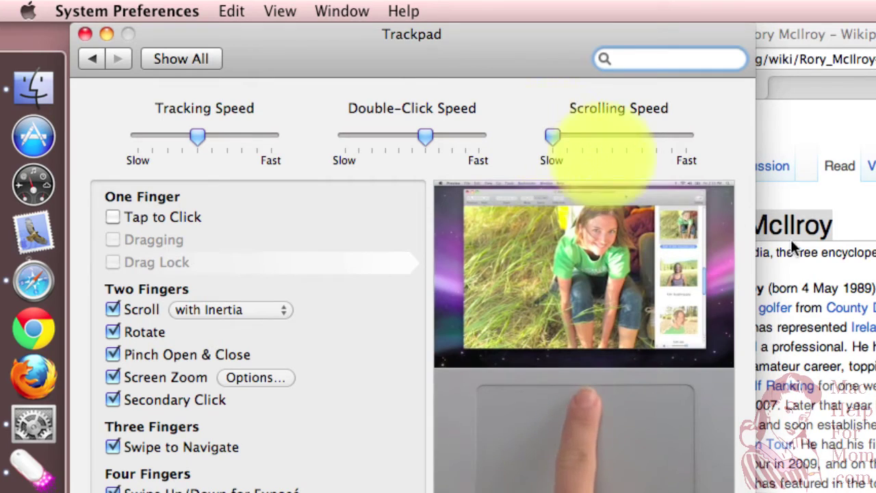
- Scroll the Wikipedia article down and up at the slowest scrolling speed
left_click(851, 256)
scroll(851, 256, "down", 10)
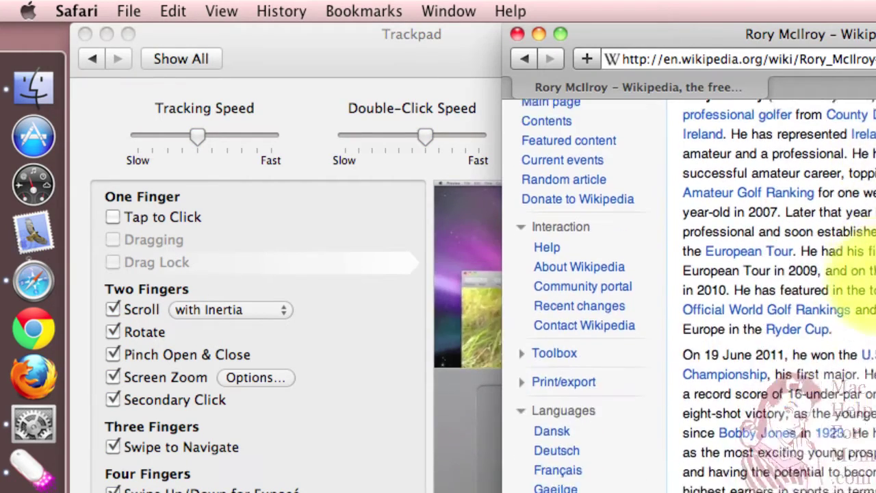
scroll(852, 260, "down", 15)
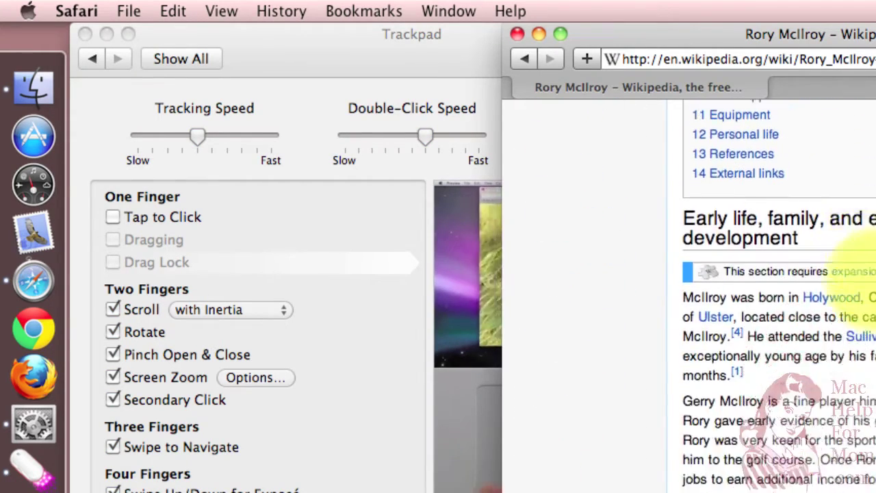
scroll(852, 257, "down", 10)
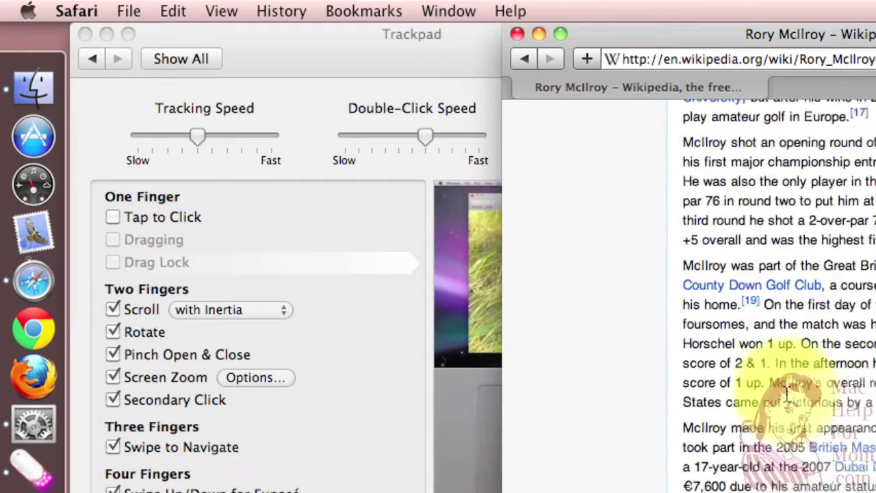
scroll(787, 394, "up", 20)
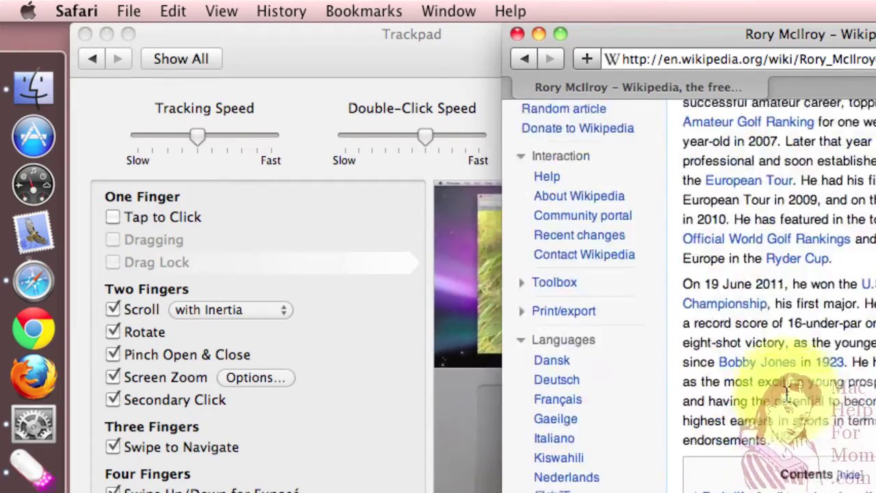
- Set Scrolling Speed to Fast and test it by scrolling the article
left_click(445, 166)
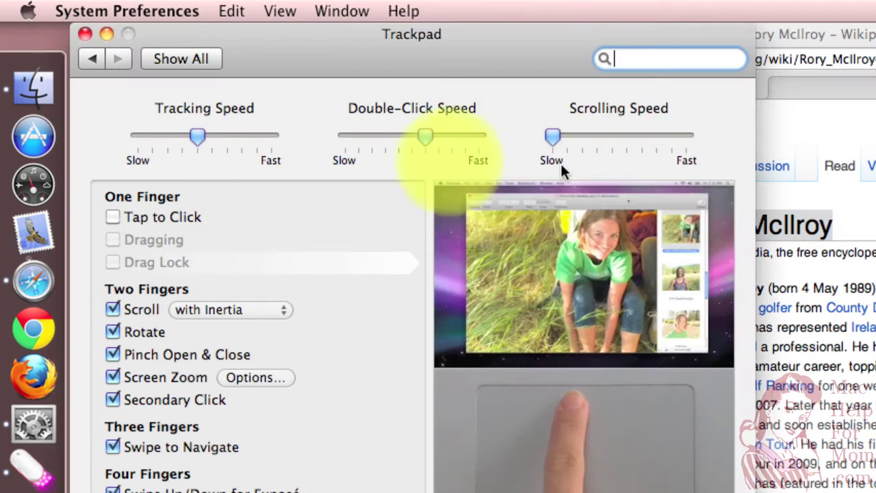
left_click(683, 135)
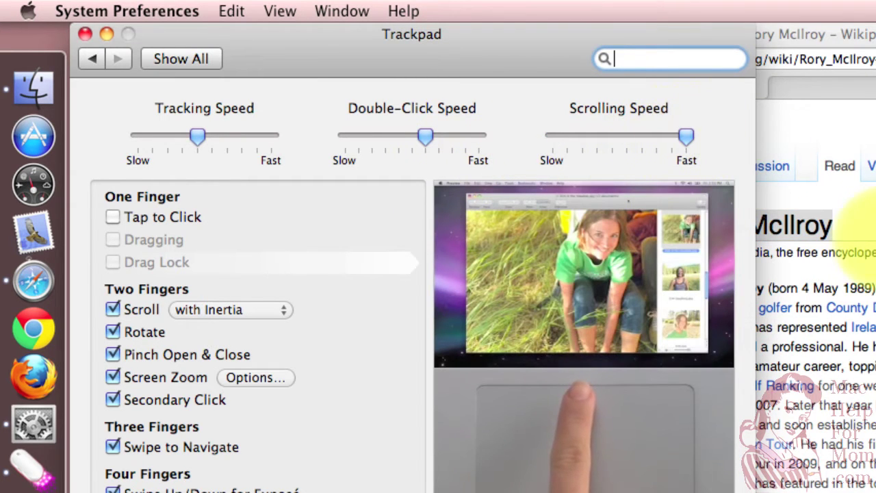
left_click(868, 227)
scroll(863, 226, "down", 20)
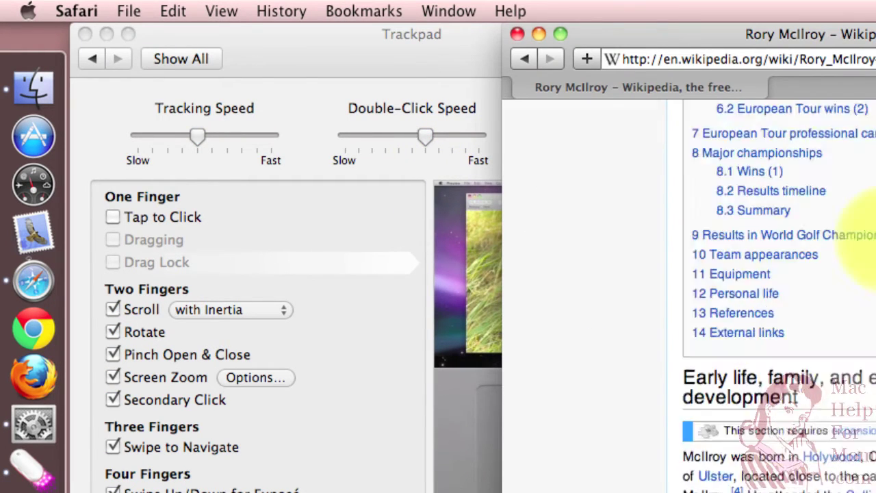
scroll(864, 226, "up", 20)
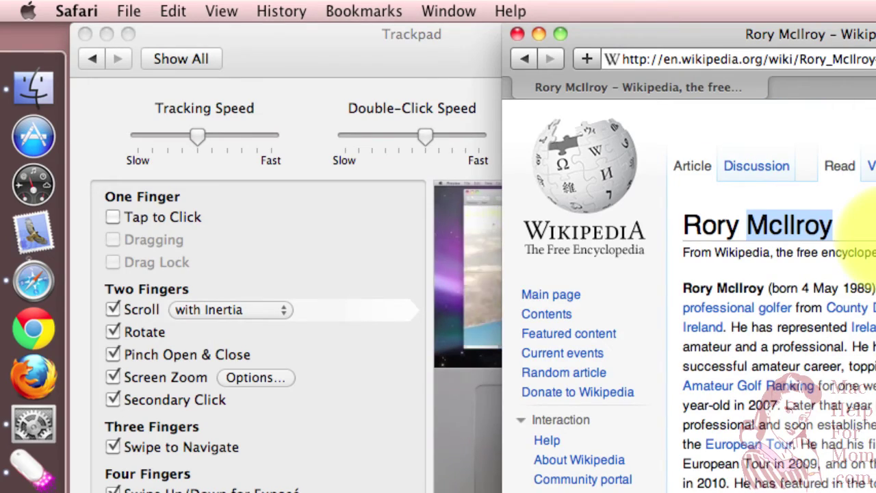
scroll(863, 225, "down", 15)
scroll(866, 250, "up", 15)
scroll(865, 239, "down", 20)
scroll(865, 233, "down", 15)
scroll(861, 236, "up", 20)
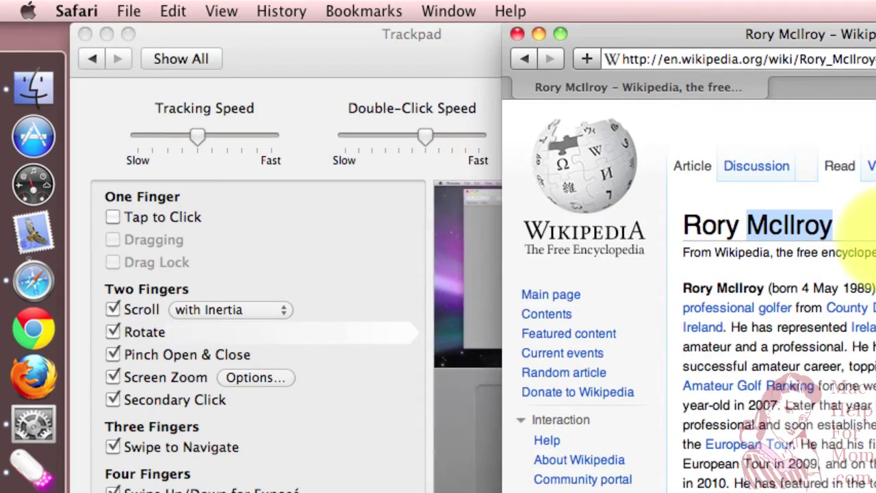
- Return Scrolling Speed to its original low setting near Slow and try it
left_click(472, 85)
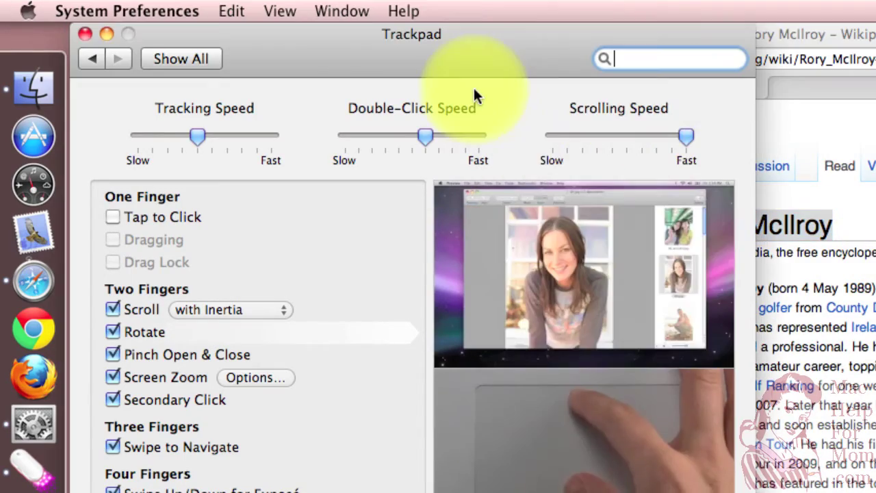
left_click(585, 135)
scroll(855, 278, "down", 15)
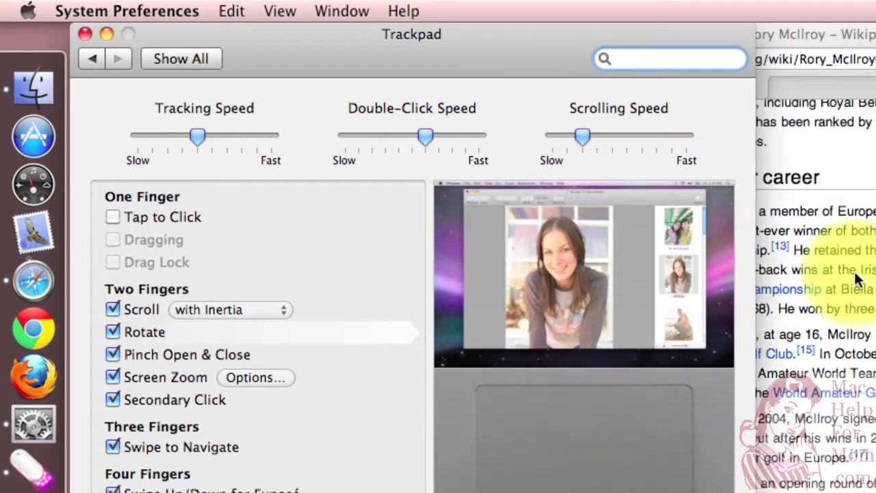
scroll(856, 277, "up", 15)
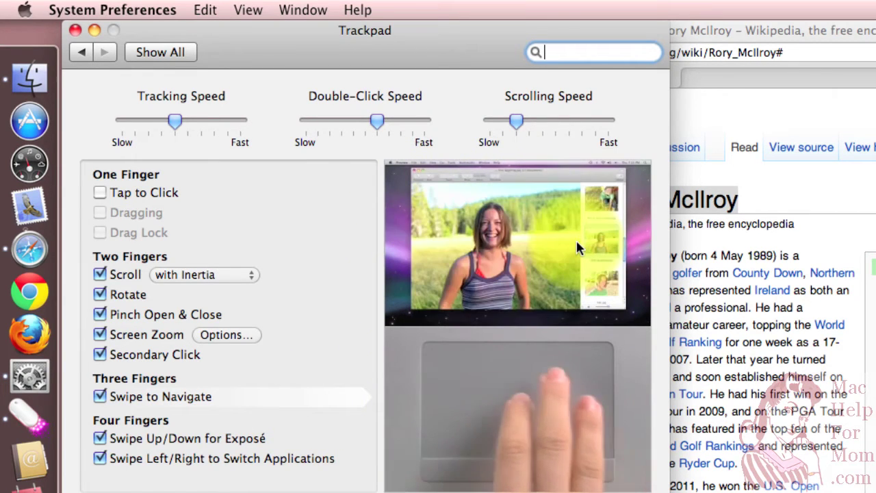
left_click(520, 277)
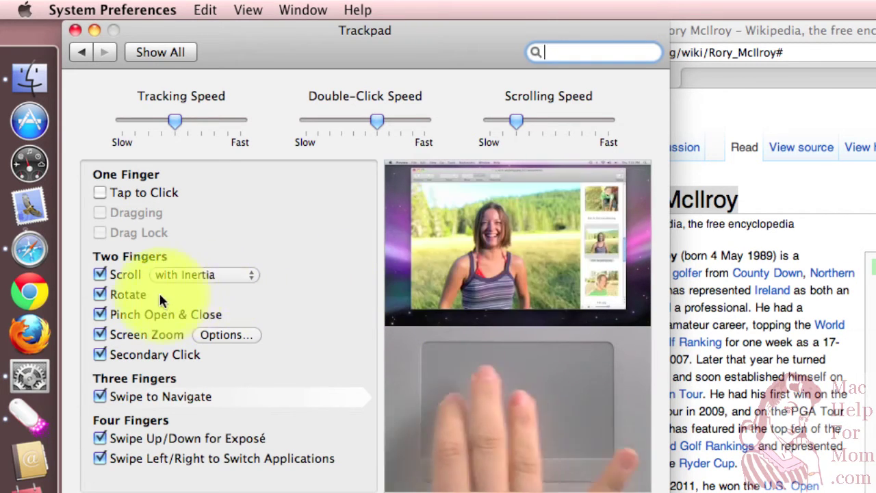
mouse_move(132, 290)
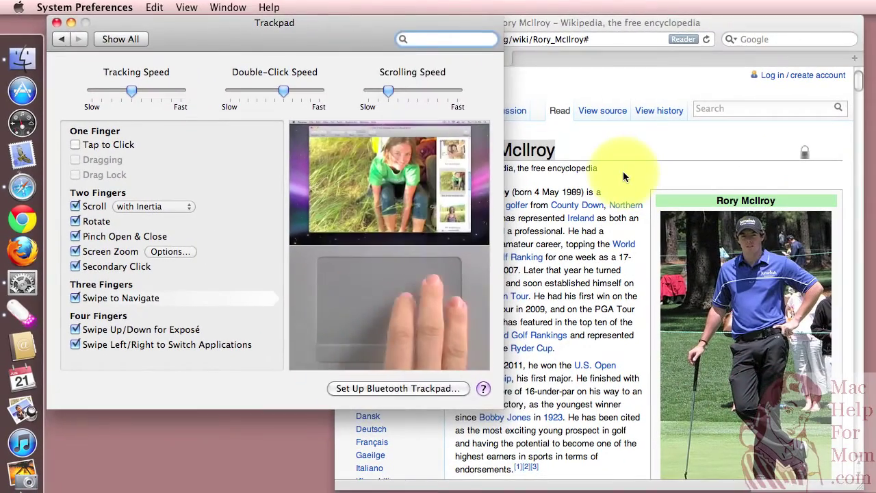
- Go back from the Rory McIlroy article to the Wikipedia Main Page with Cmd+[ and return to Trackpad preferences
left_click(785, 221)
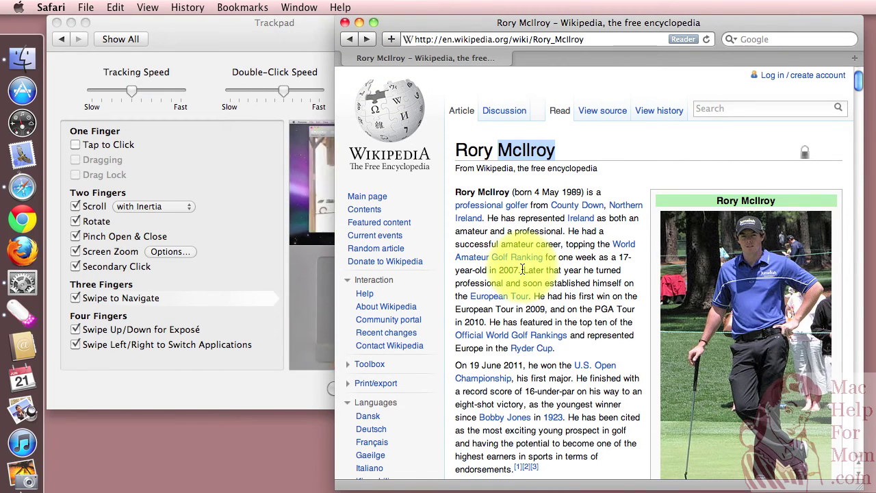
key("super+bracketleft")
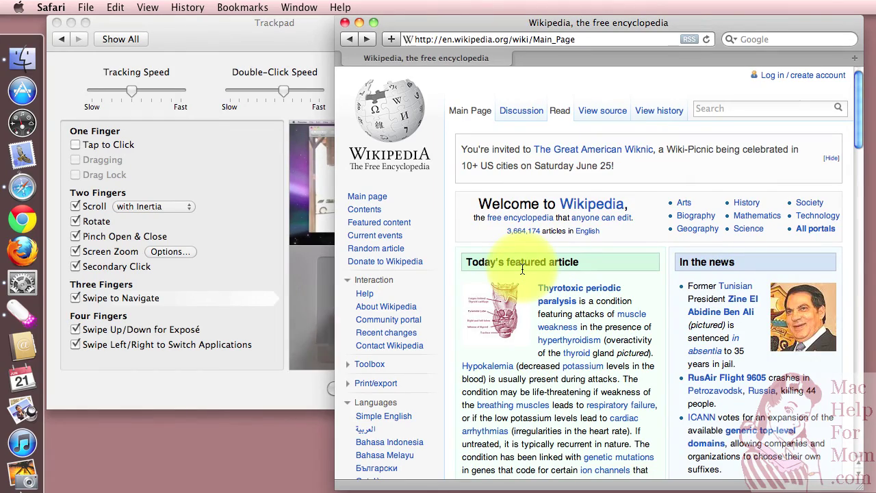
left_click(264, 108)
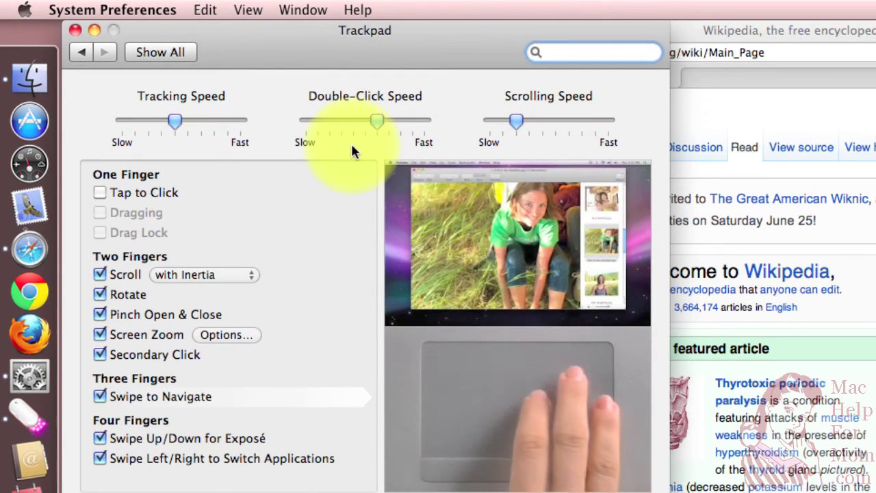